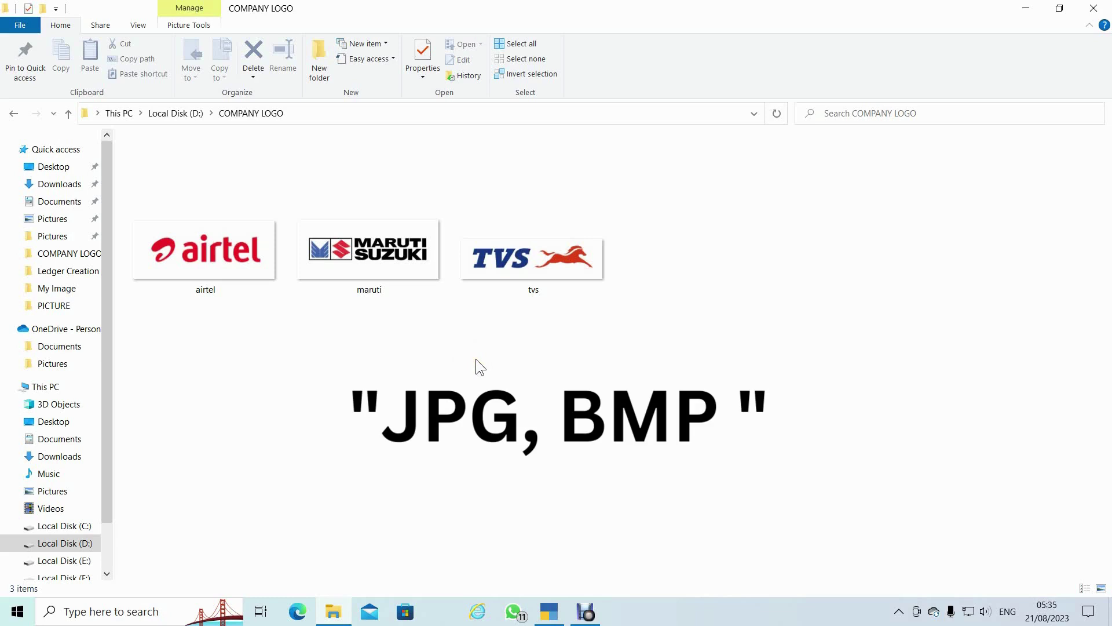
Switch to TallyPrime and open the print configuration from the Gateway of Tally.
click(480, 368)
click(549, 611)
click(552, 443)
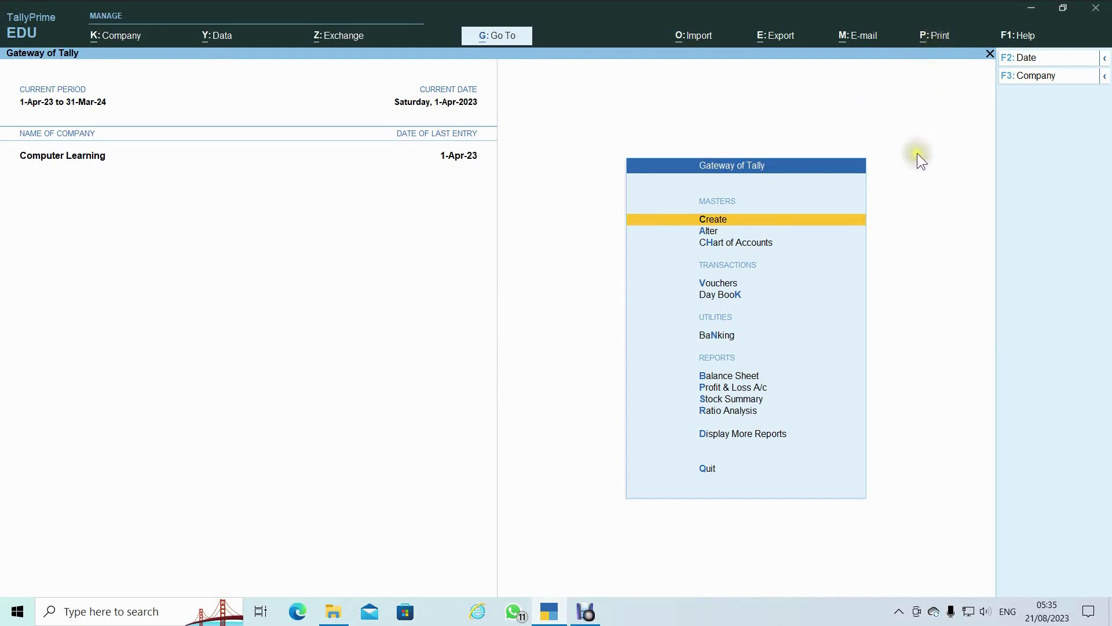
key(alt+p)
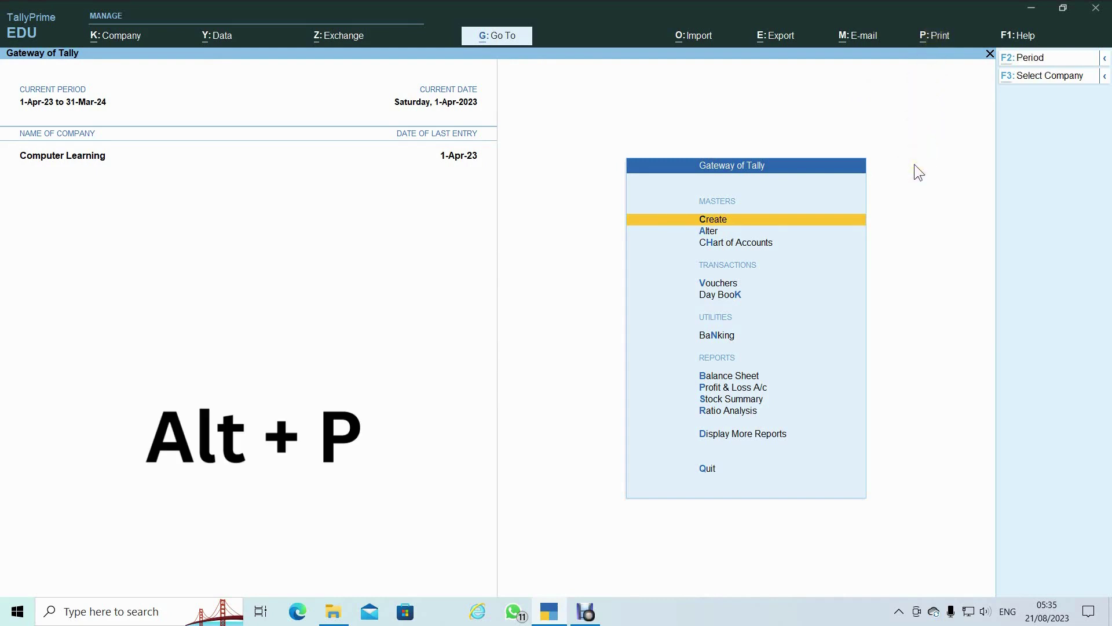
key(alt+p)
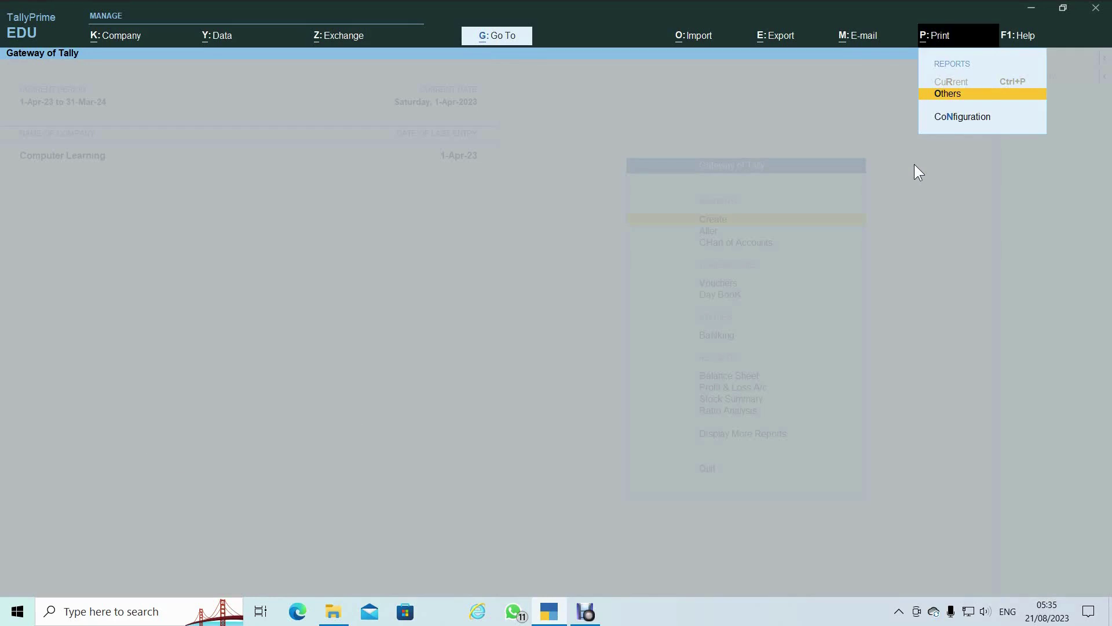
key(Down)
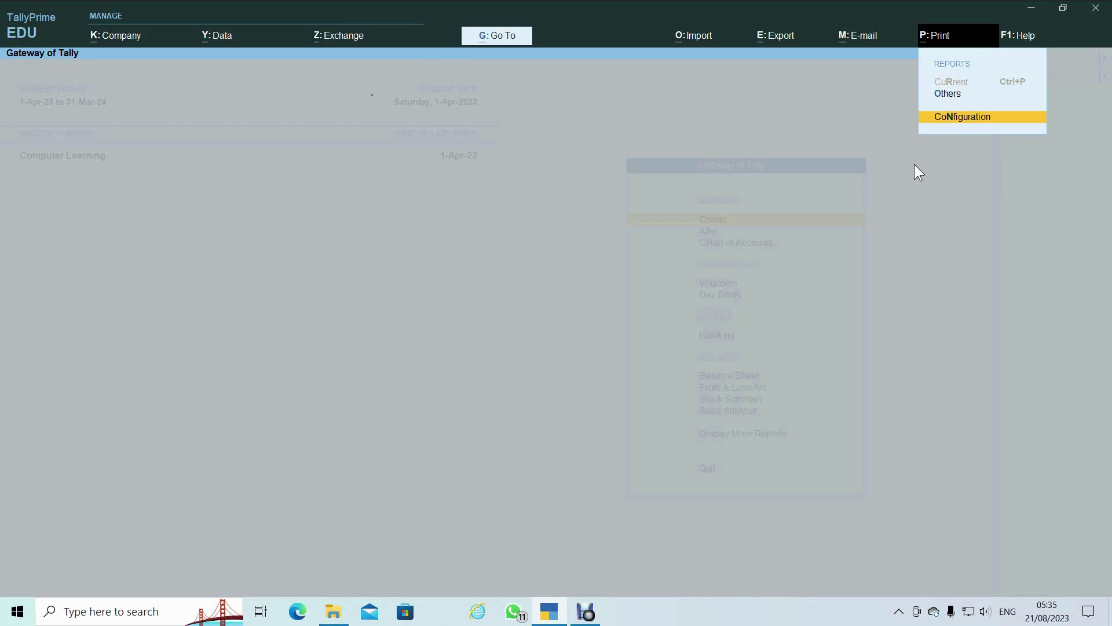
key(Return)
Enable the option to include the company logo in print, export and e-mail.
key(Down)
key(Down)
key(Down)
key(Down)
key(Down)
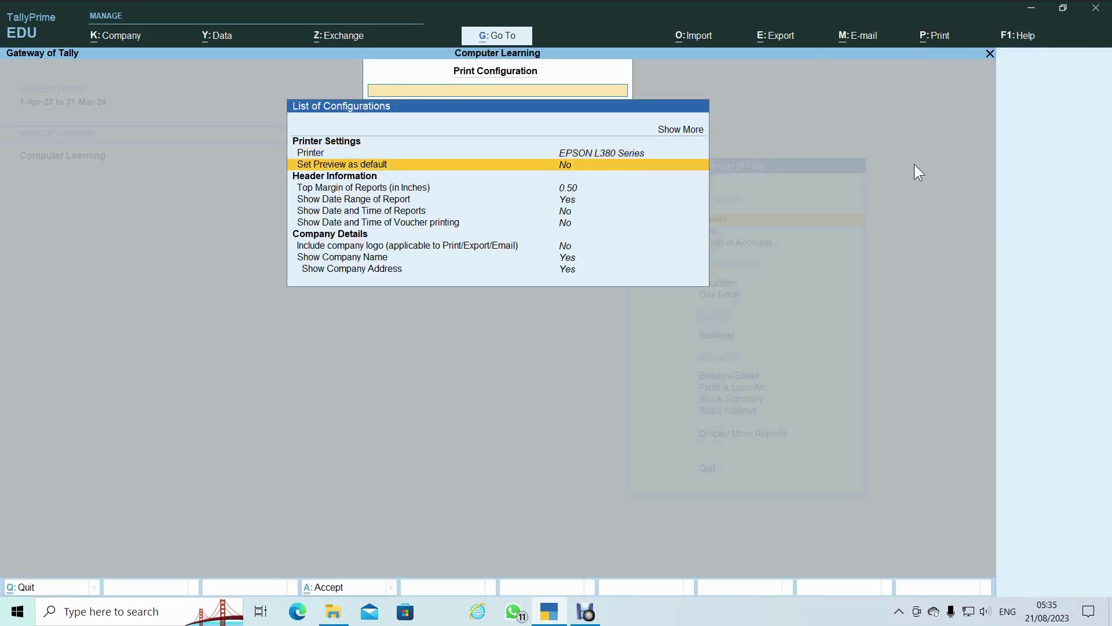
key(Down)
key(Down)
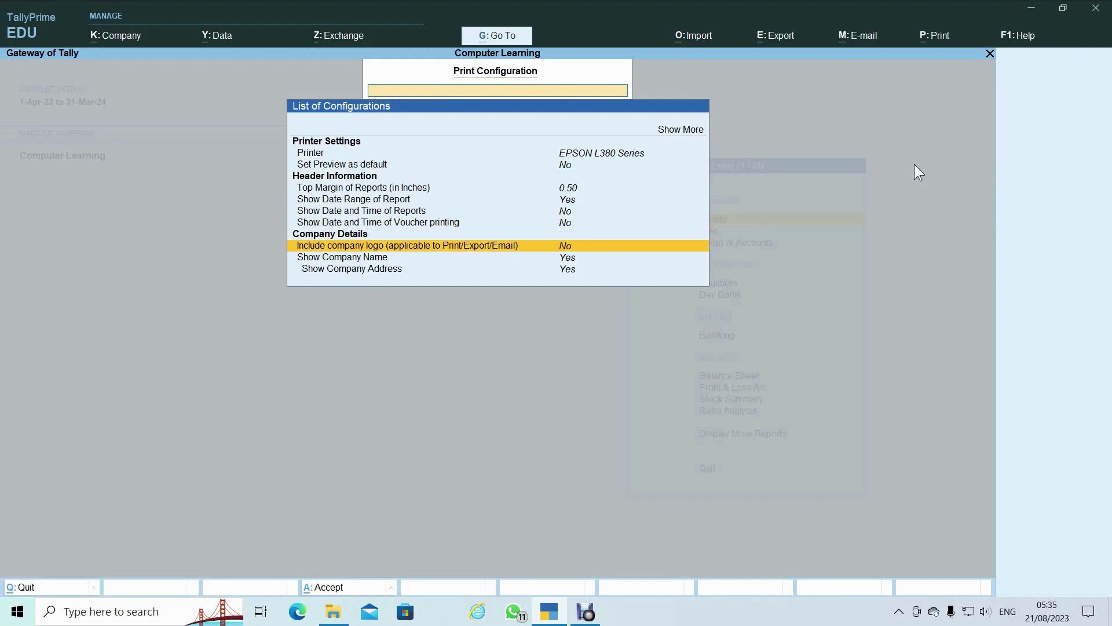
key(Return)
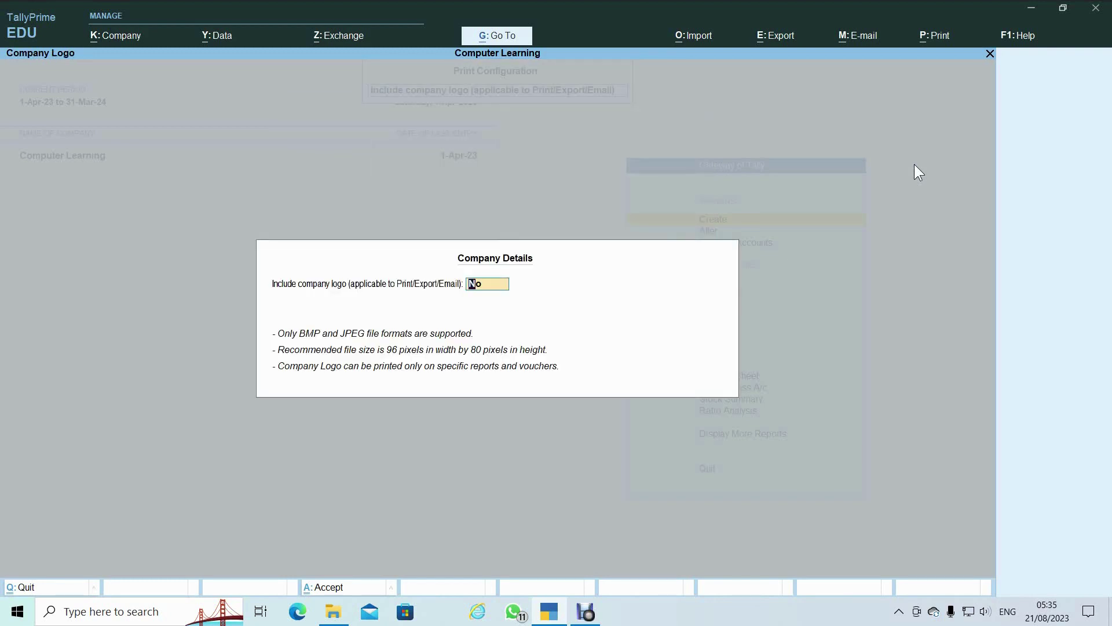
text(y)
key(Return)
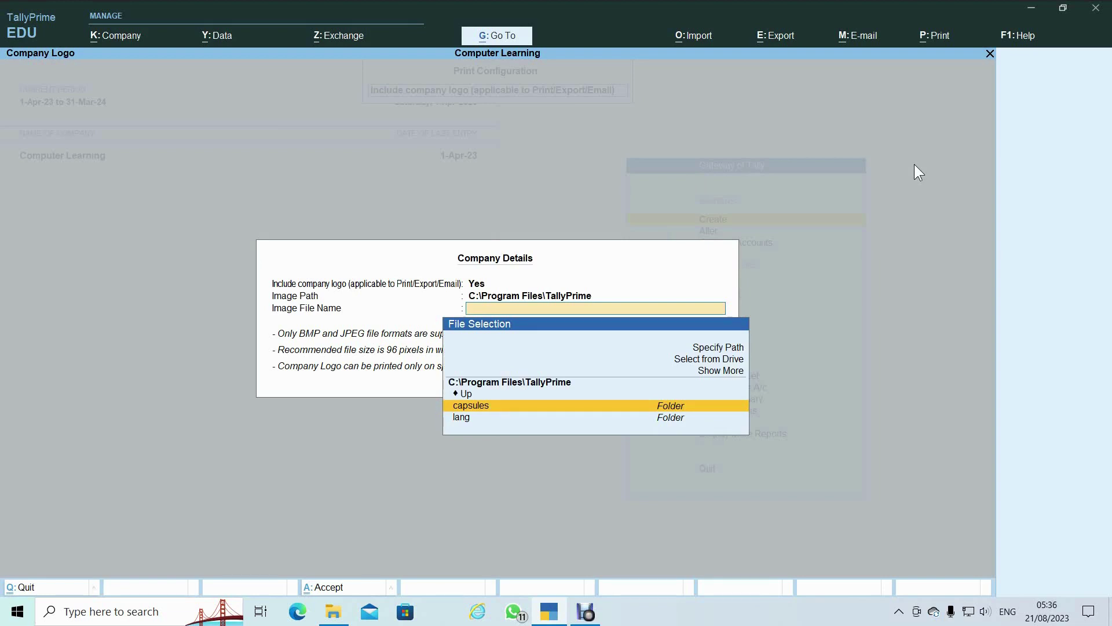
Browse for the logo image by drive and choose the D:\ drive.
key(Up)
key(Up)
key(Up)
key(Up)
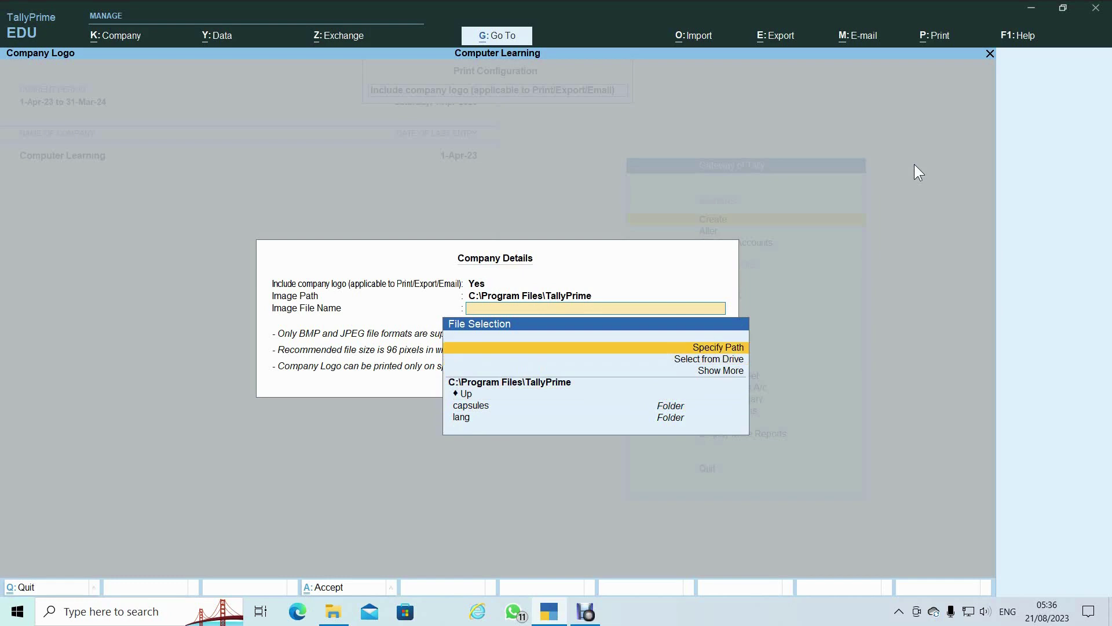
key(Down)
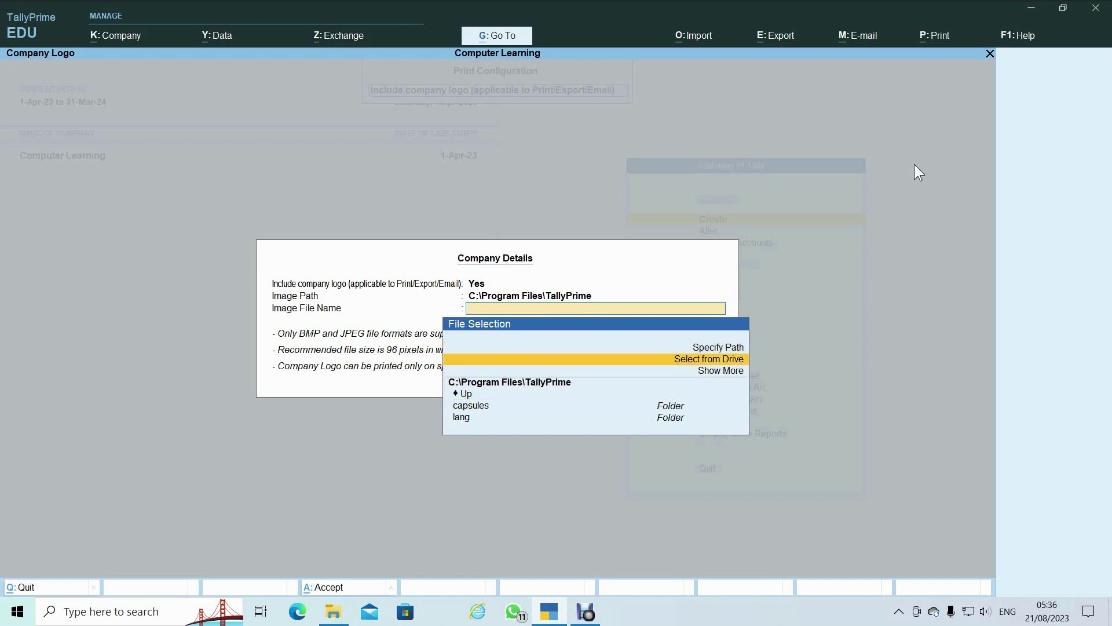
key(Down)
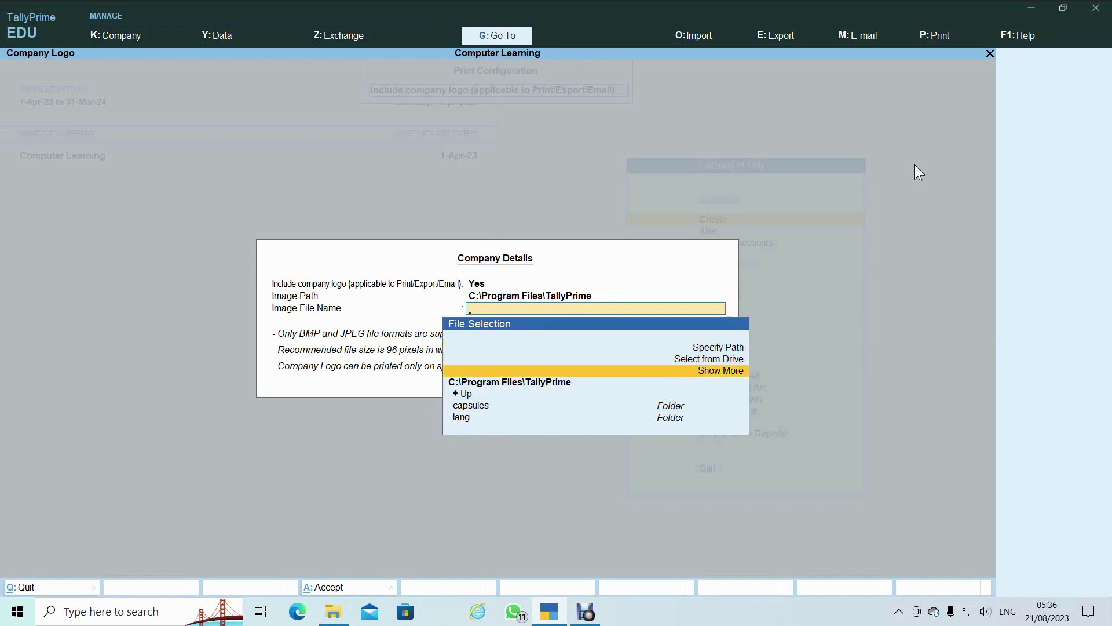
key(Up)
key(Up)
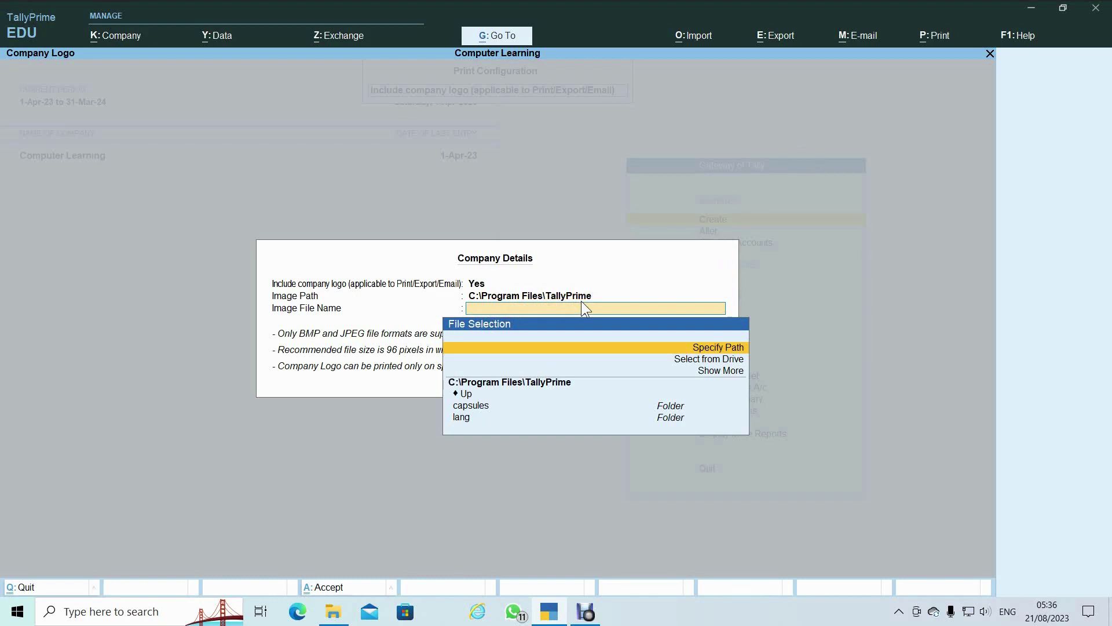
key(Down)
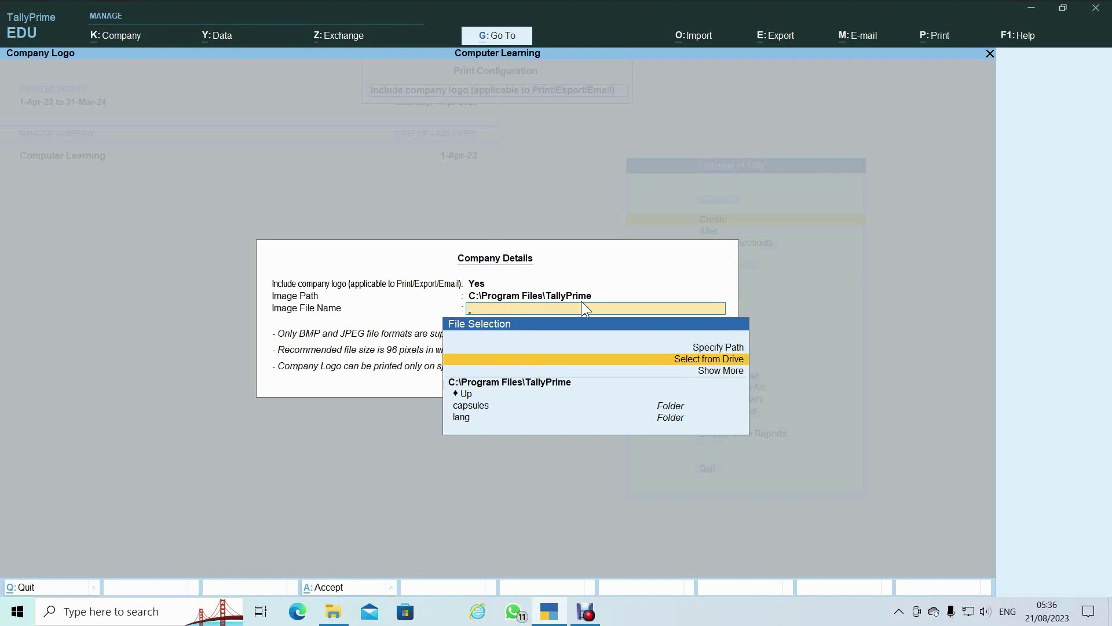
key(Return)
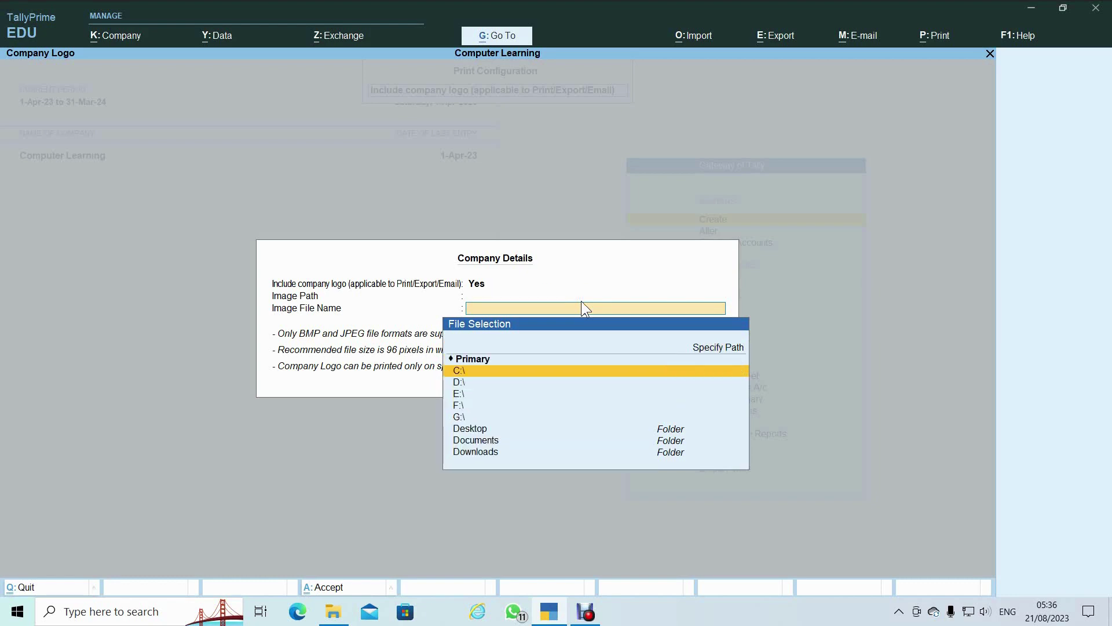
key(Down)
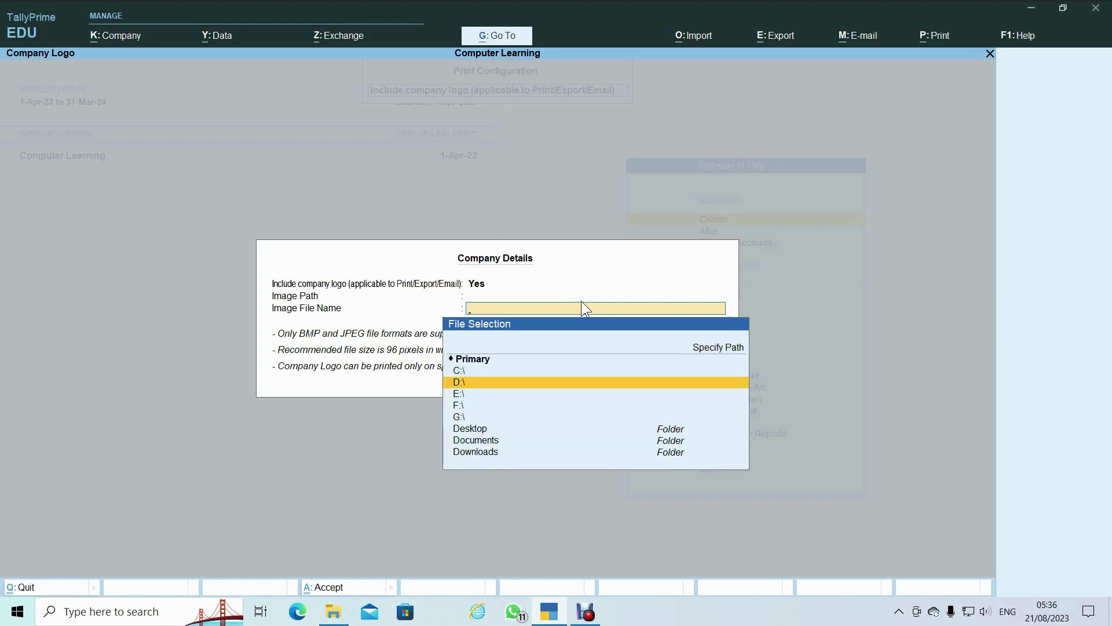
key(Return)
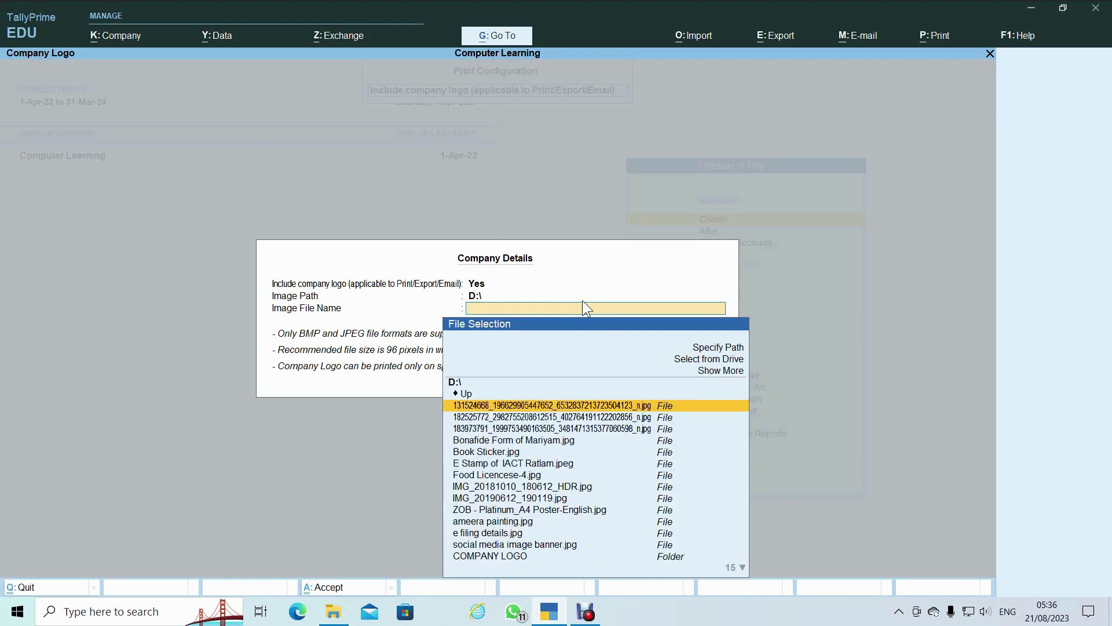
Open the COMPANY LOGO folder on the D:\ drive as the image path.
key(Down)
key(Down)
key(Down)
key(Down)
key(Down)
key(Down)
key(Down)
key(Down)
key(Down)
key(Down)
key(Down)
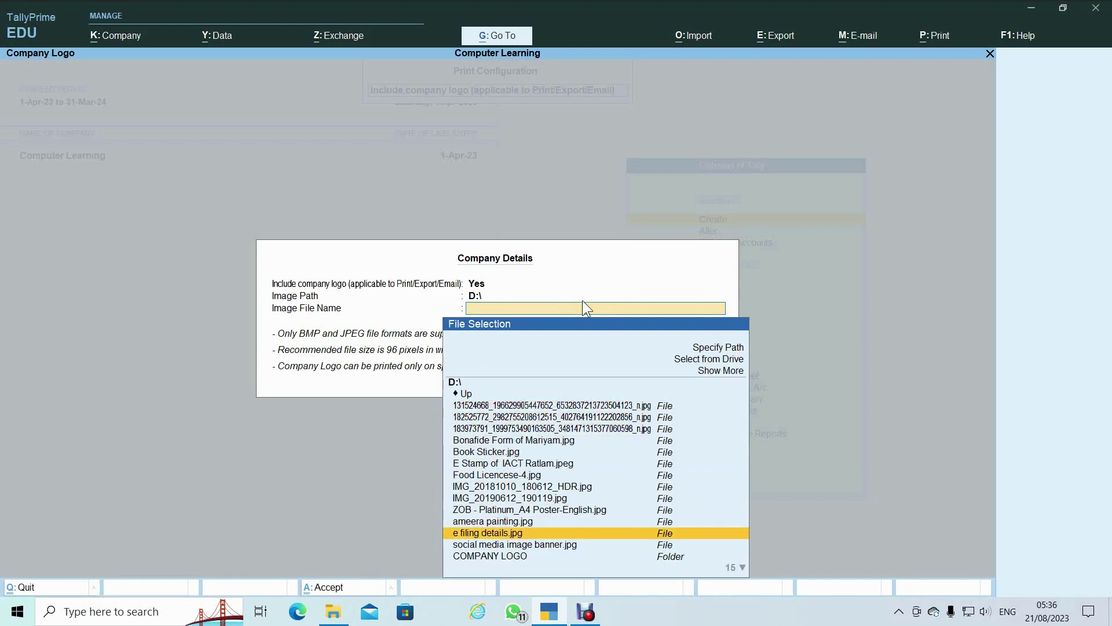
key(Down)
key(Down)
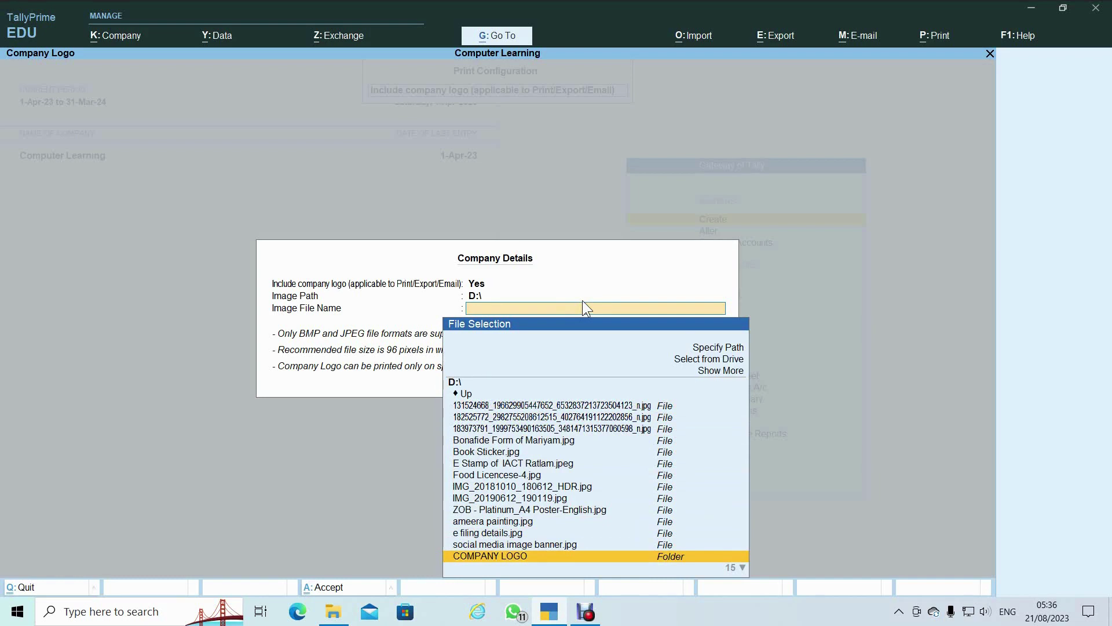
key(Return)
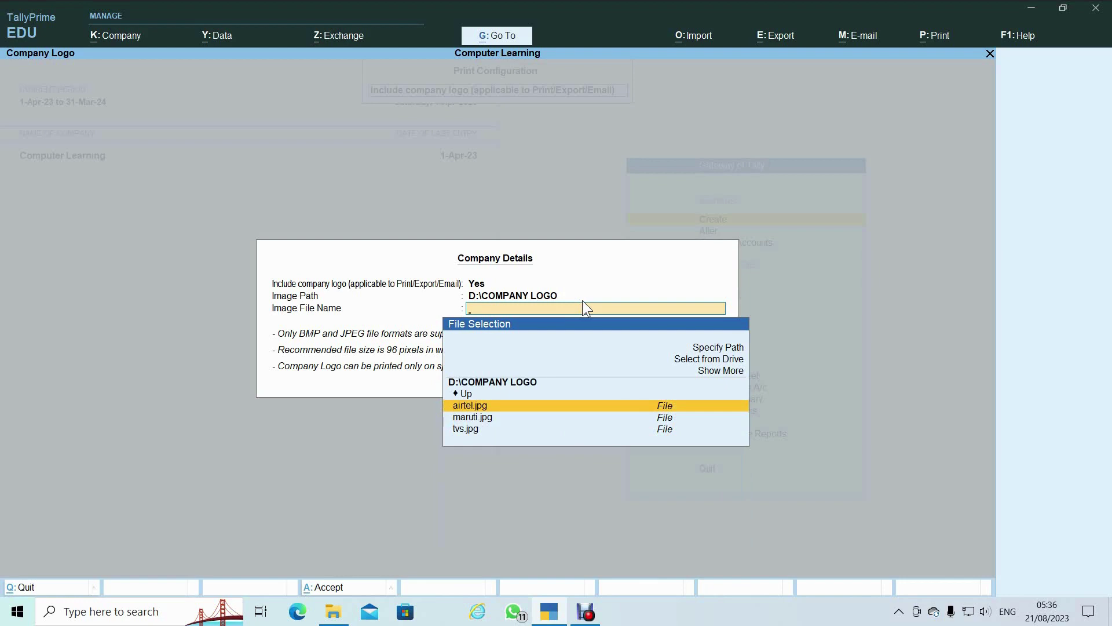
Select tvs.jpg as the company logo image and close the print configuration.
key(Down)
key(Down)
key(Up)
key(Up)
key(Down)
key(Down)
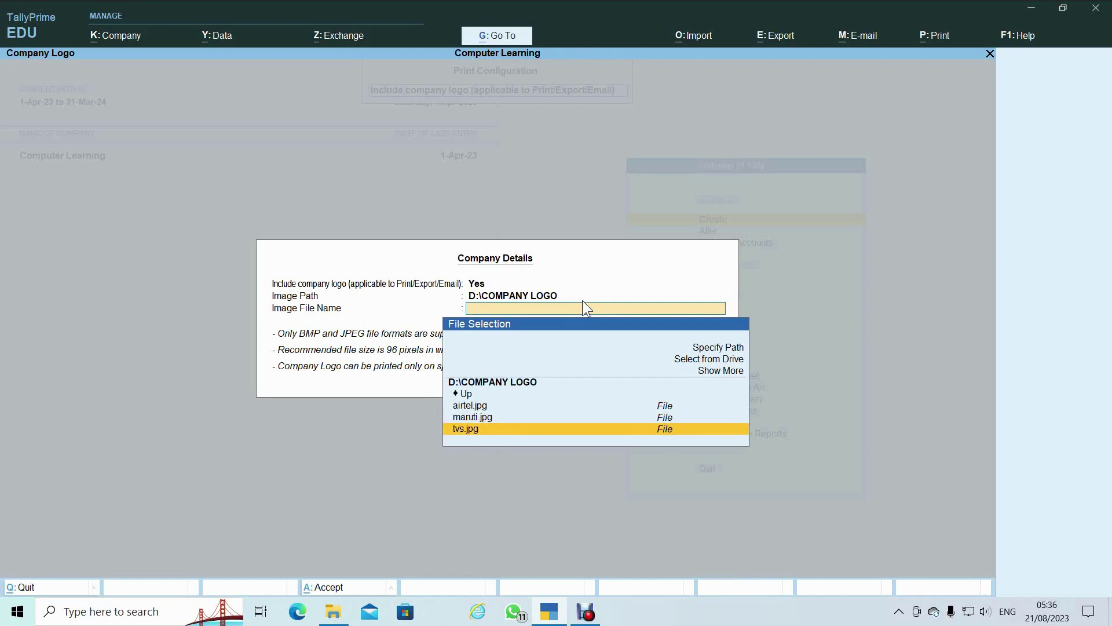
click(583, 300)
key(Return)
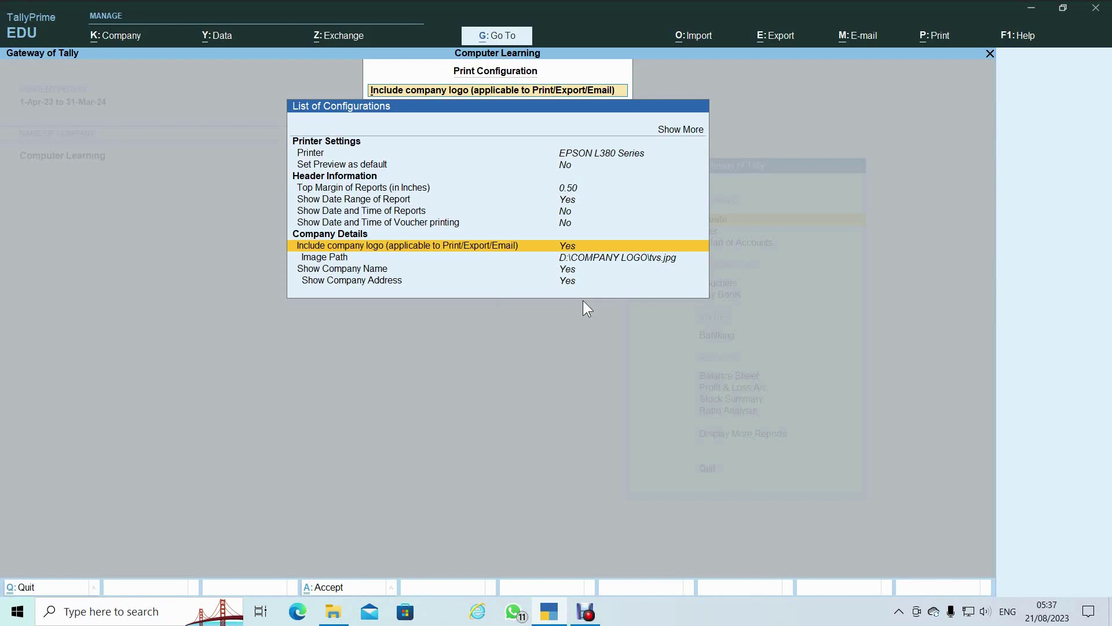
key(Escape)
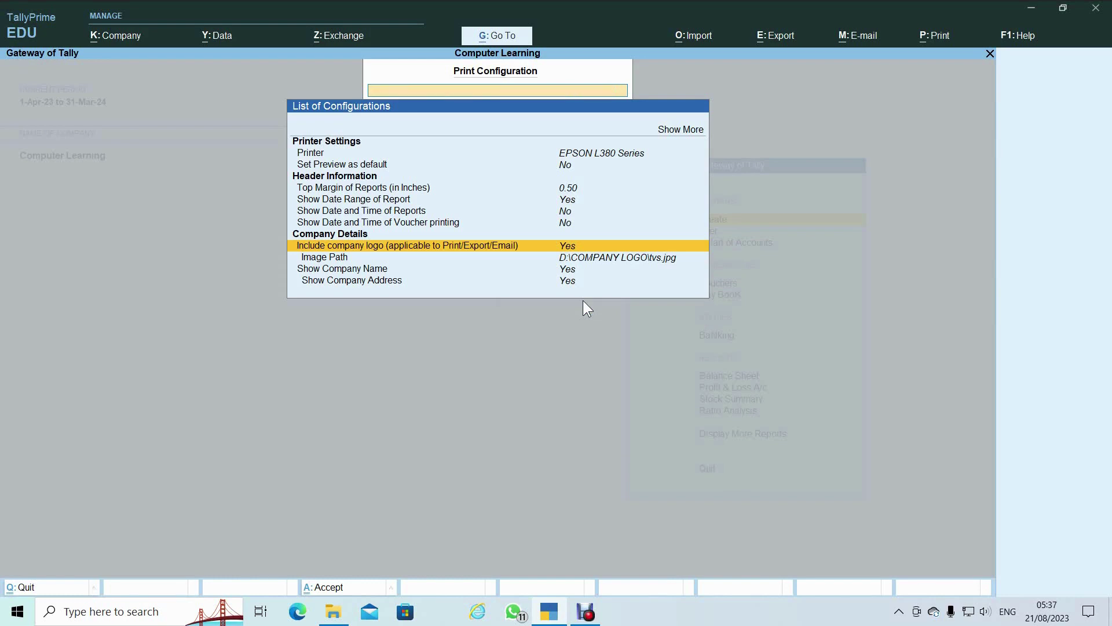
key(Escape)
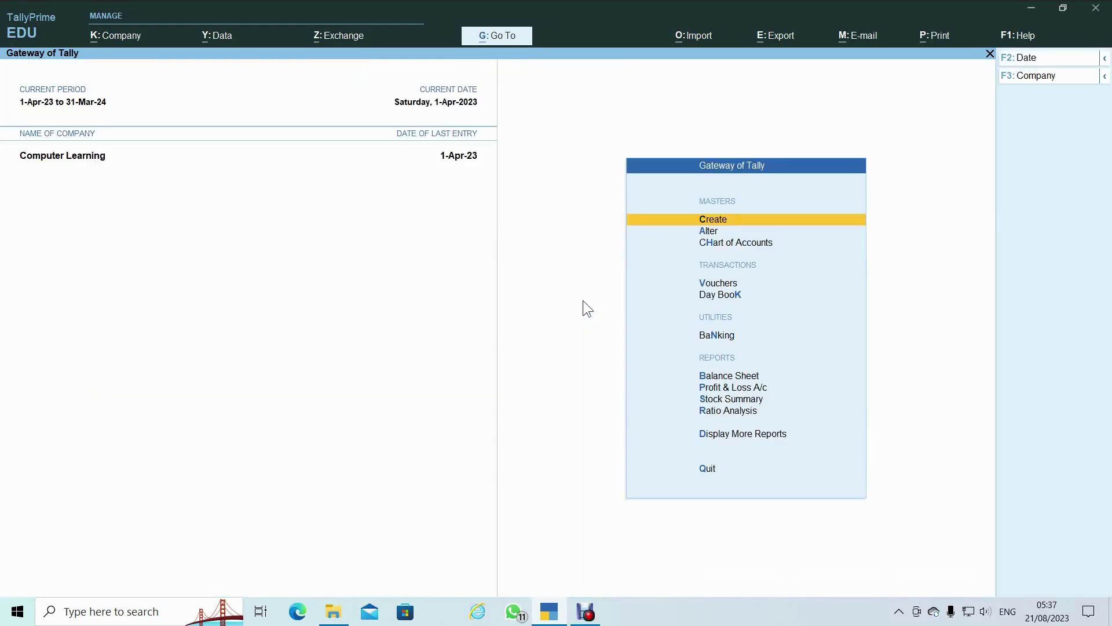
Open the existing sales voucher No. 1 through the voucher entry screen.
click(584, 301)
key(Down)
key(Down)
key(Down)
key(Down)
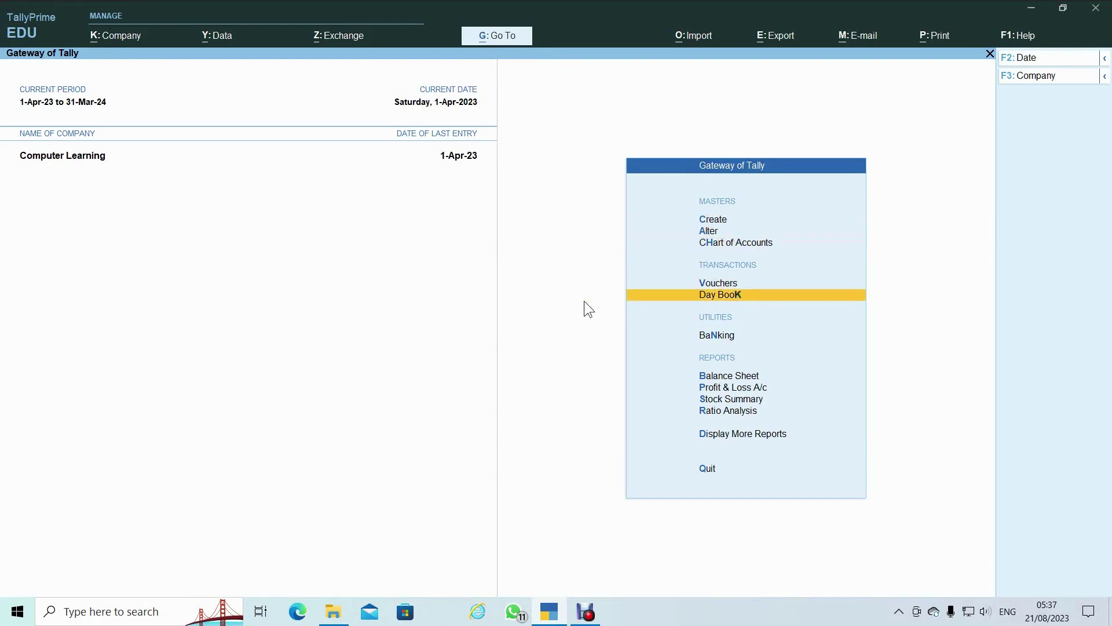
key(Up)
key(Return)
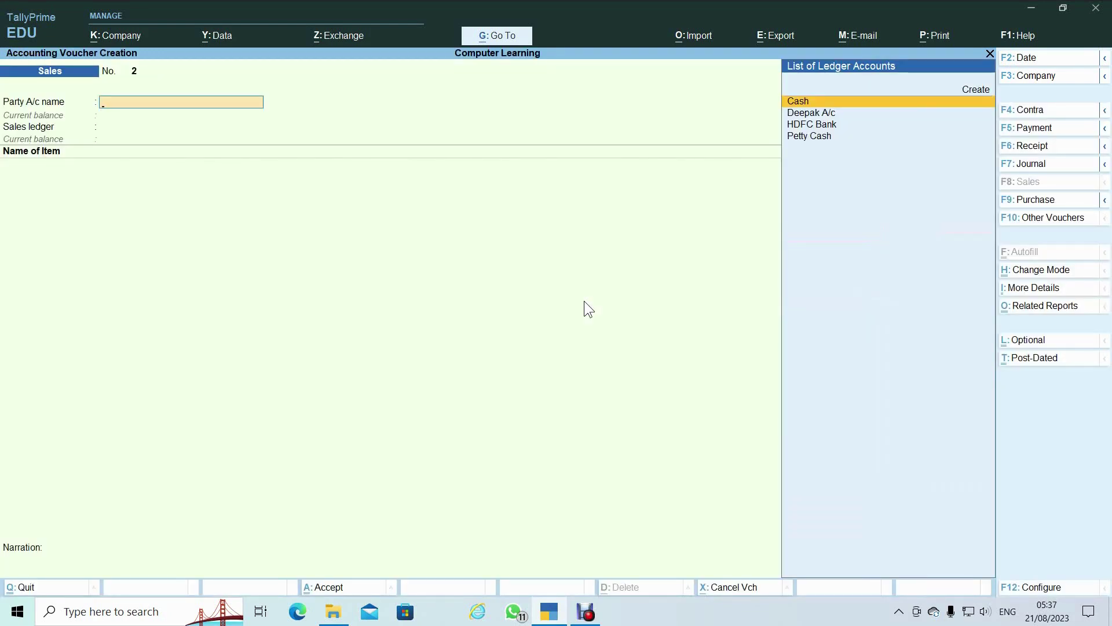
key(Page_Up)
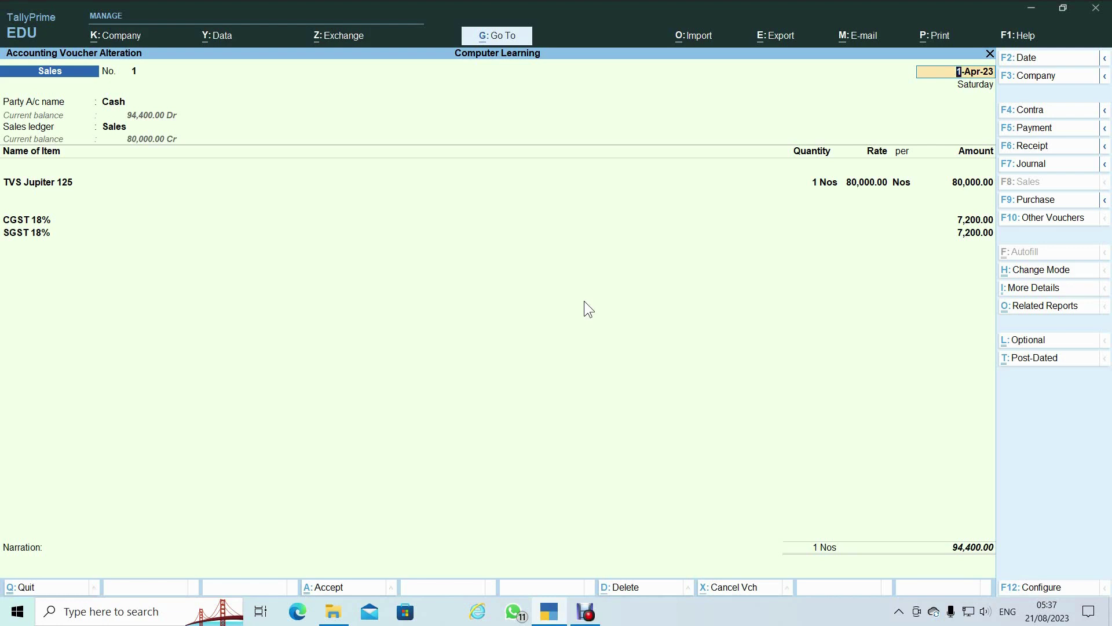
Preview the sales voucher's tax invoice printout and zoom in to examine the company logo.
key(ctrl)
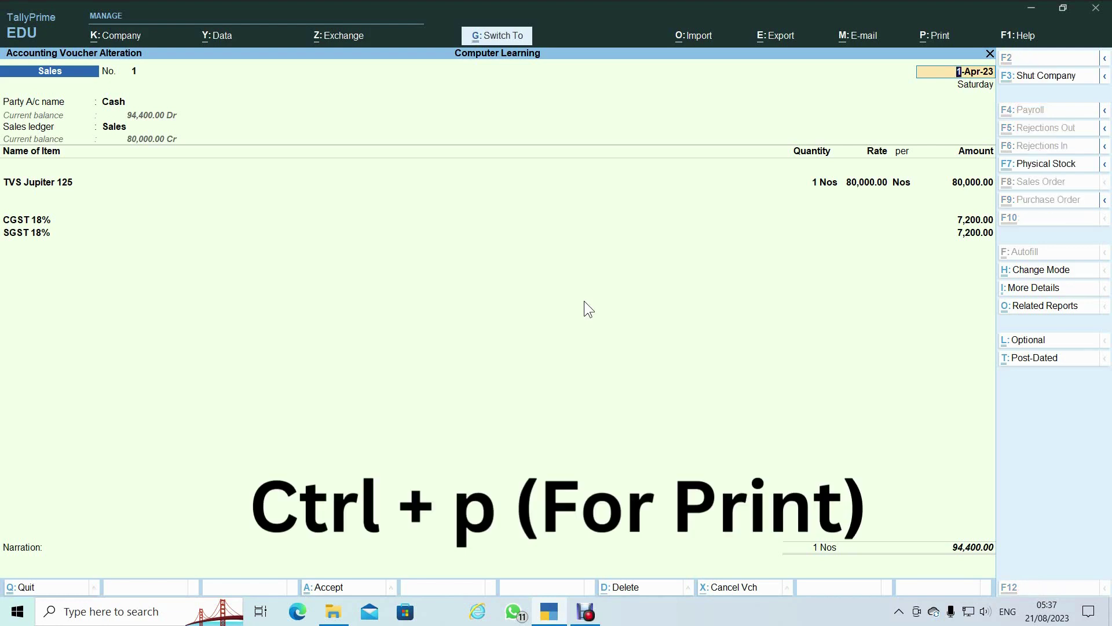
key(ctrl+p)
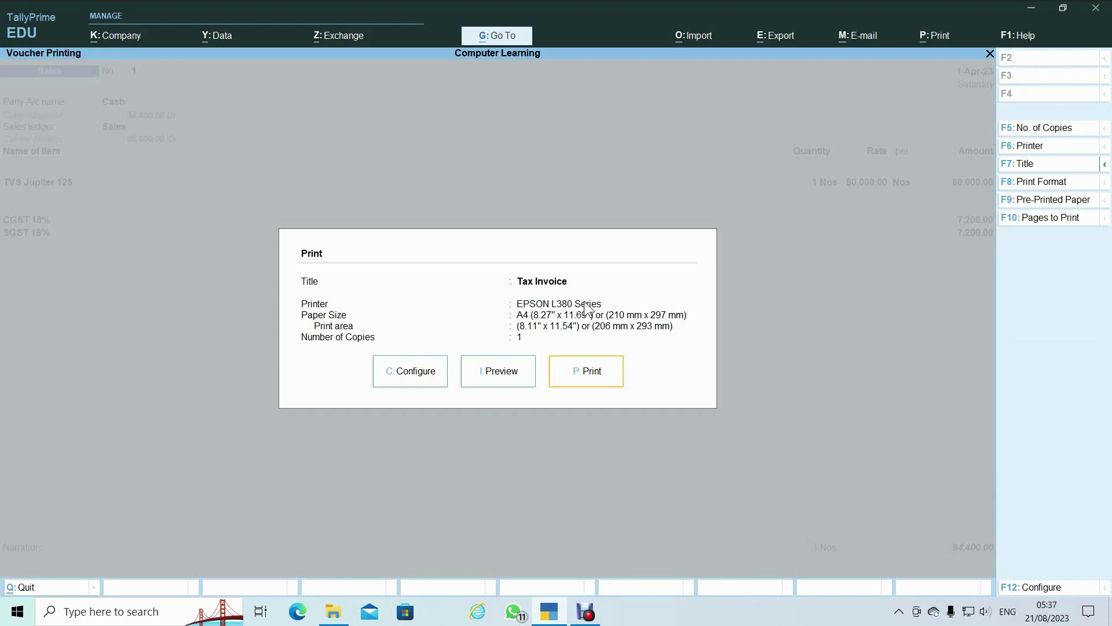
key(i)
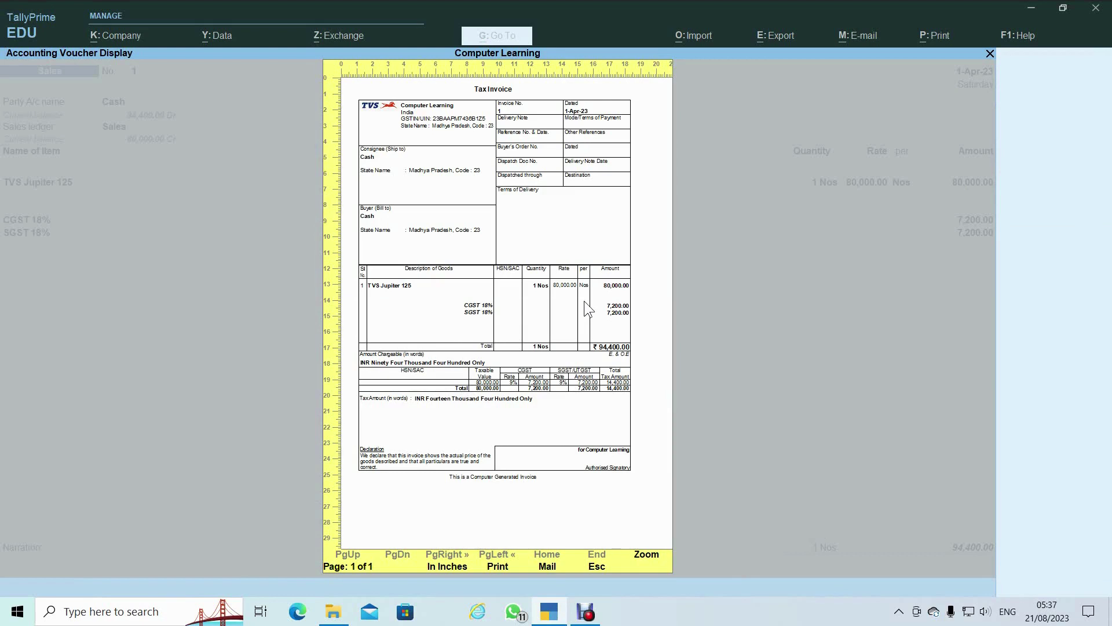
key(alt+z)
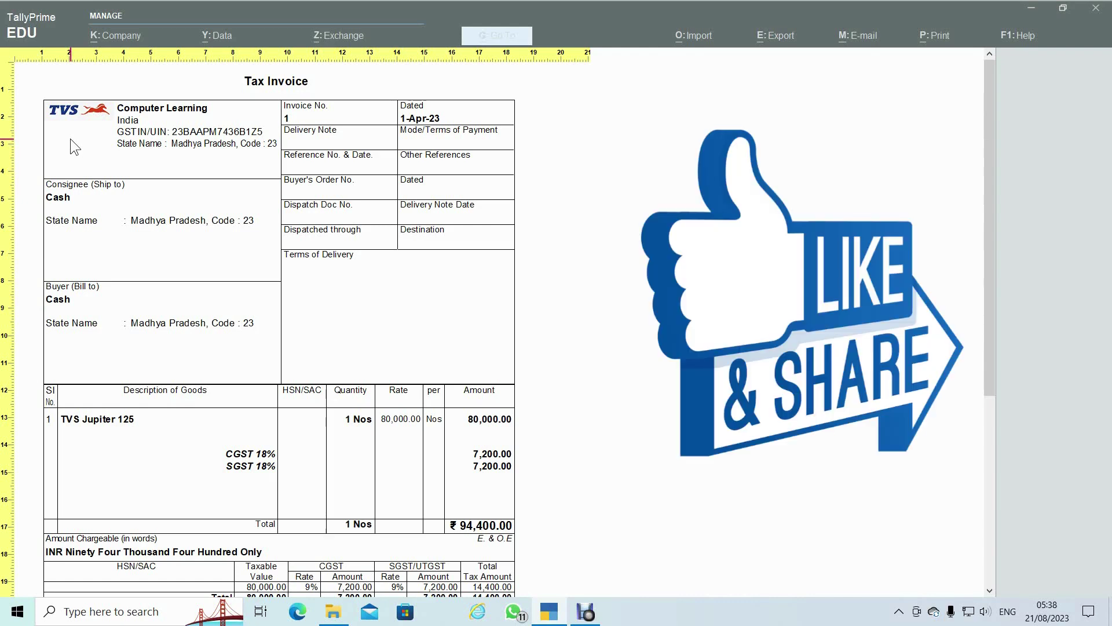
click(71, 145)
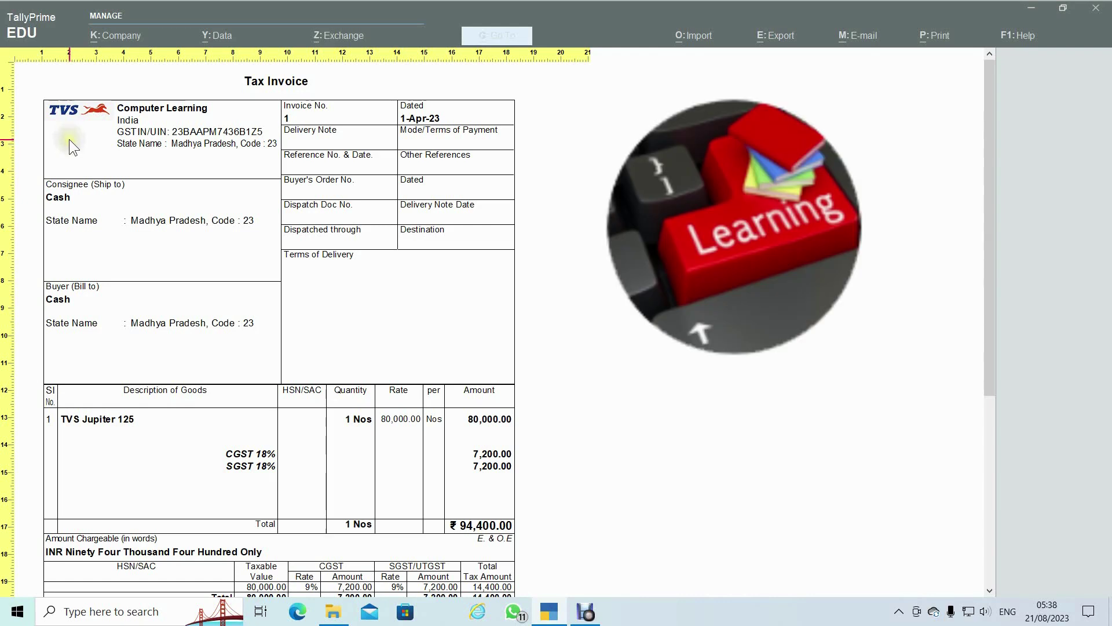